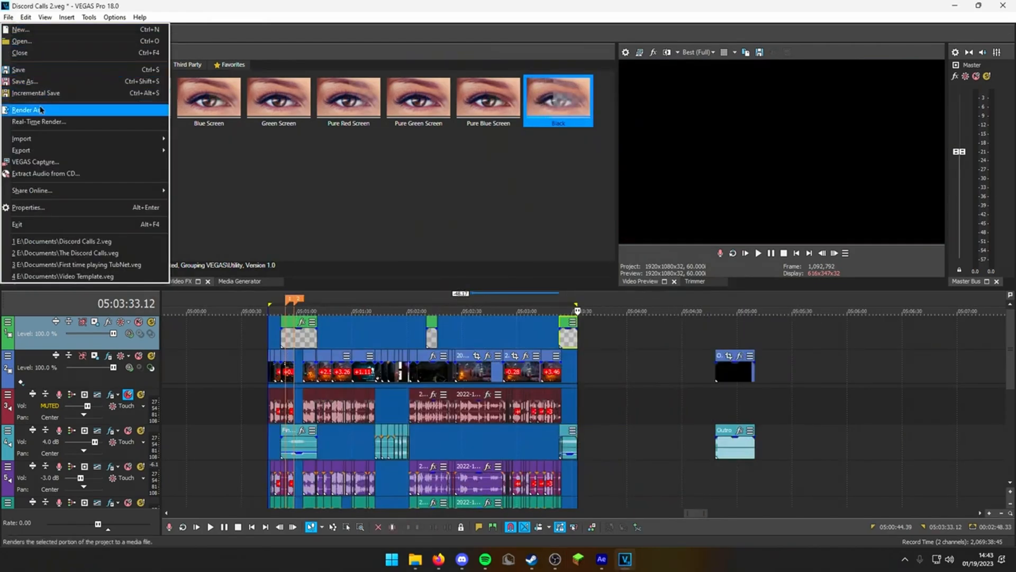
# Open the Render As settings and select the MAGIX AVC/AAC MP4 template YouTube UHD 2160p 59.94 fps (NVIDIA NVENC).
pyautogui.click(40, 110)
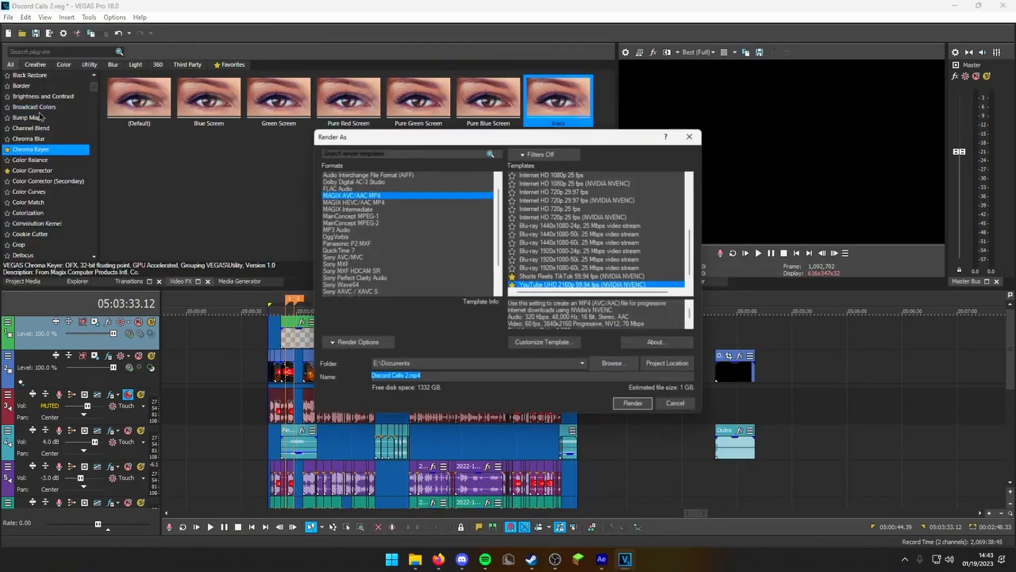
pyautogui.click(390, 197)
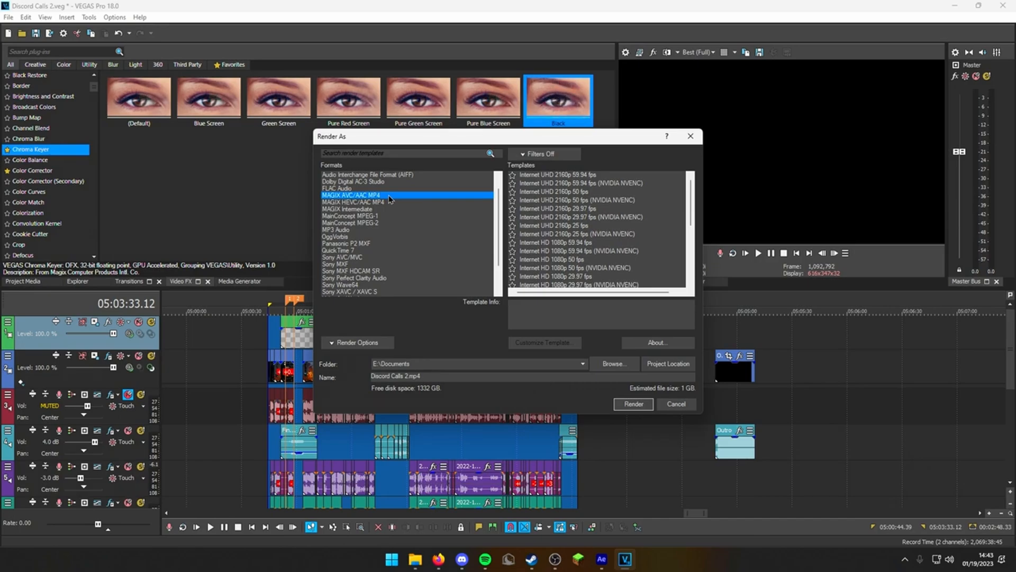
pyautogui.scroll(-6, 568, 282)
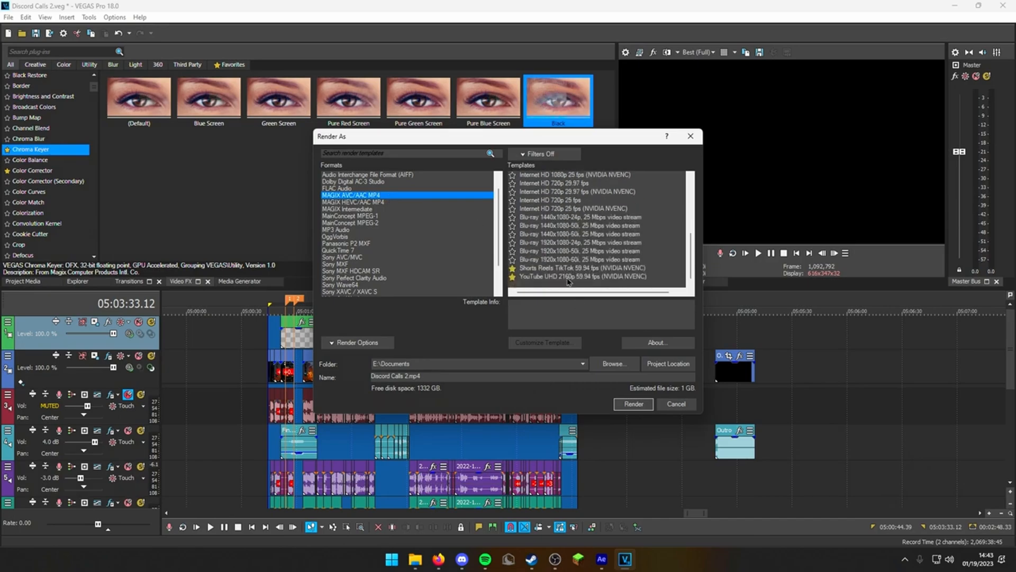
pyautogui.scroll(5, 569, 282)
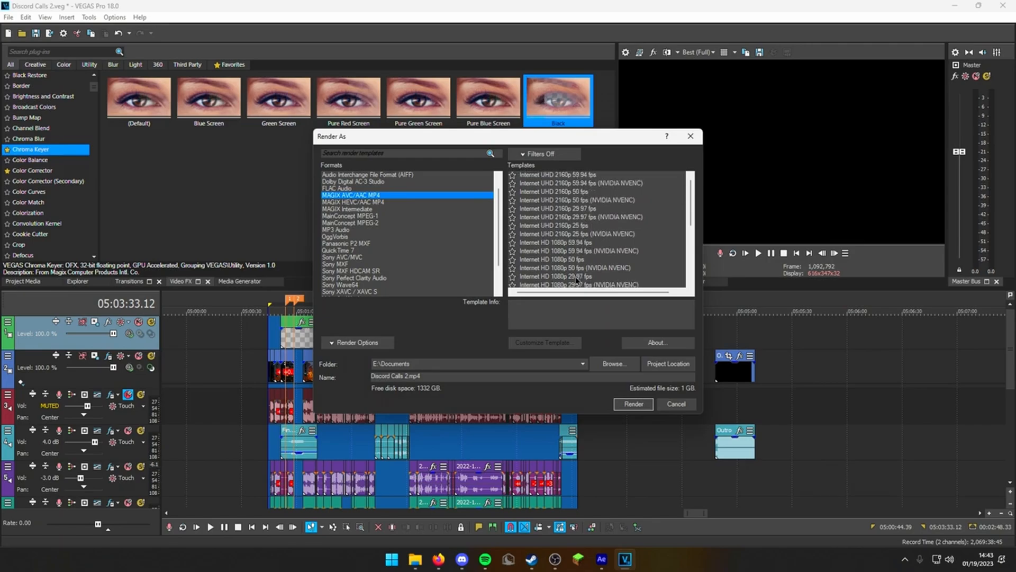
pyautogui.click(636, 185)
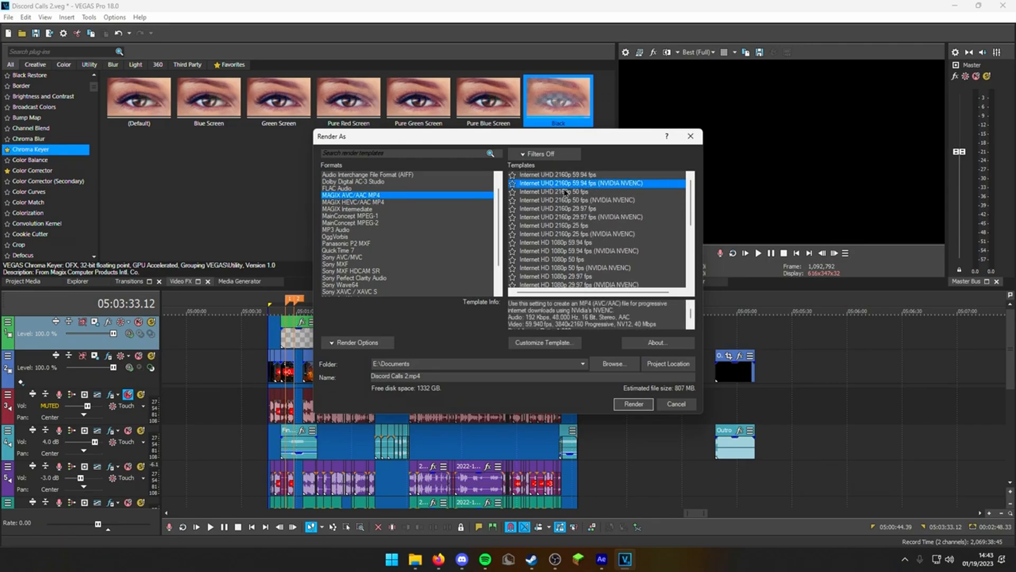
pyautogui.scroll(-5, 586, 188)
pyautogui.click(567, 276)
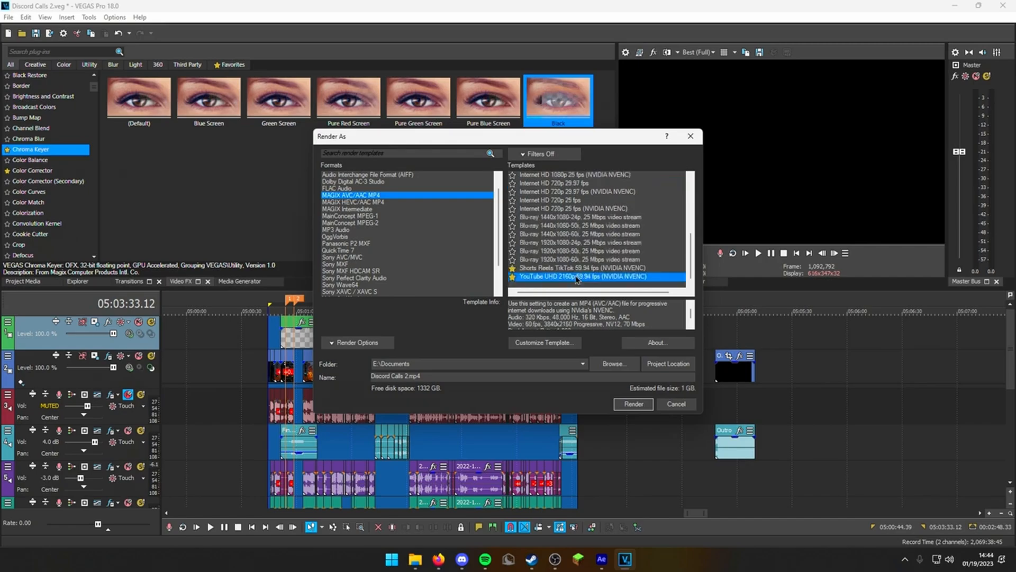
# Customize the selected template, using the High profile and None (progressive scan) as the field order.
pyautogui.click(541, 343)
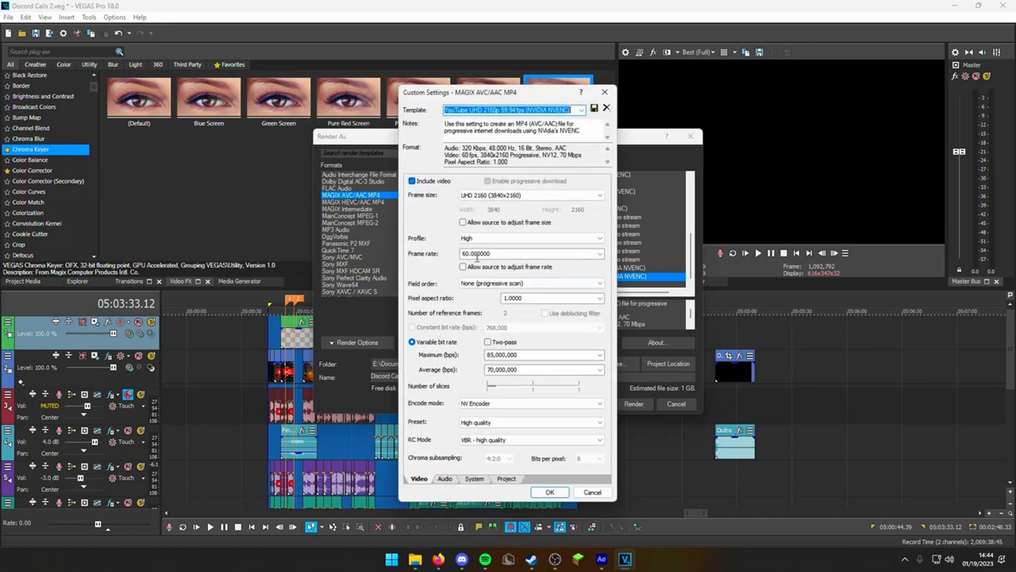
pyautogui.moveTo(518, 92); pyautogui.dragTo(328, 82)
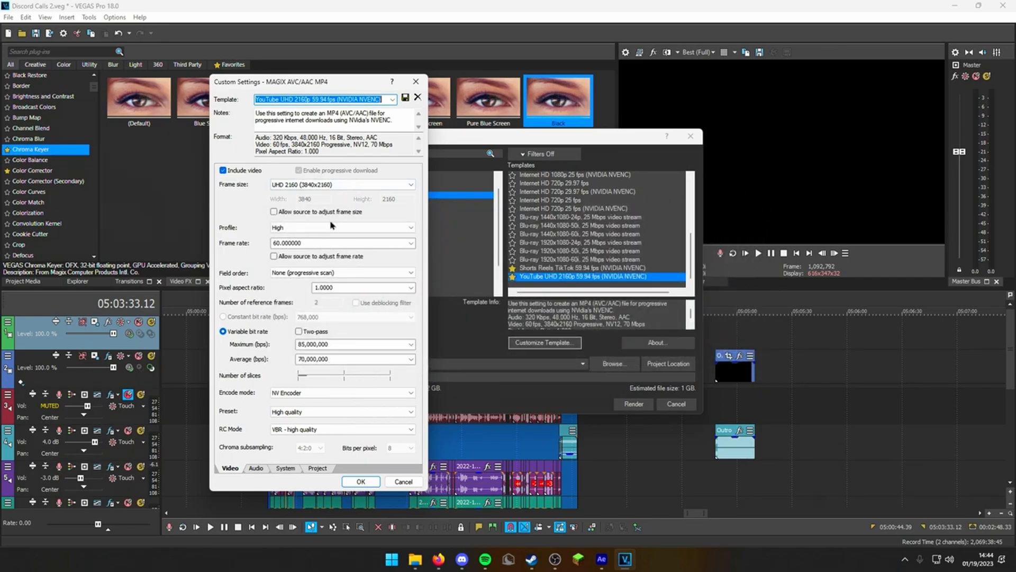
pyautogui.click(290, 229)
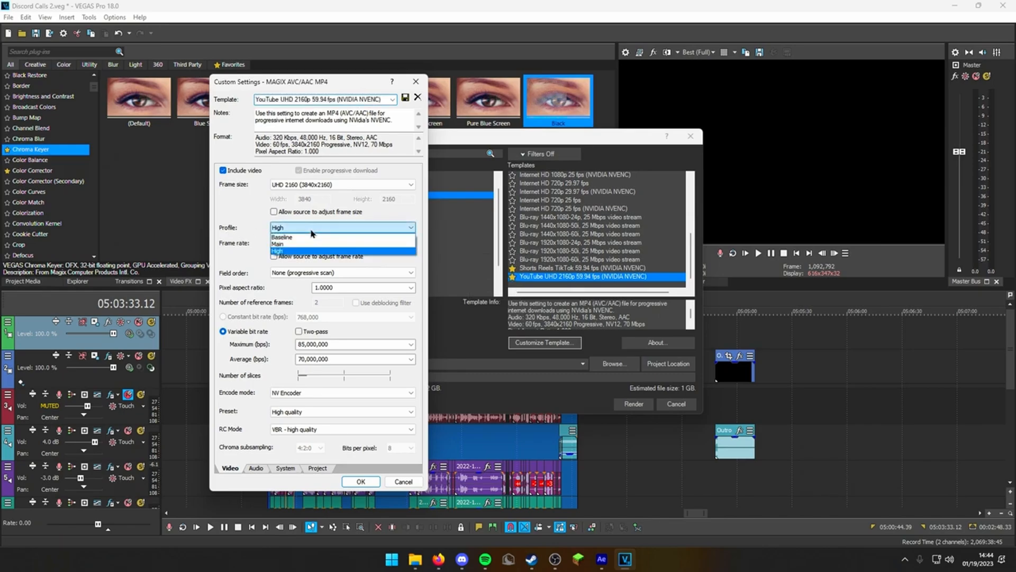
pyautogui.click(294, 252)
pyautogui.click(290, 230)
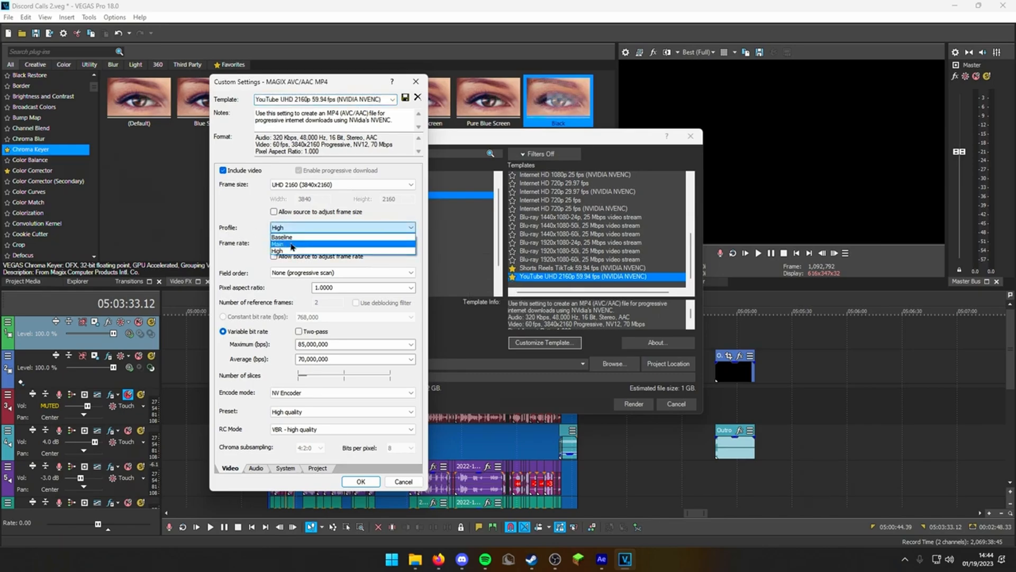
pyautogui.click(290, 252)
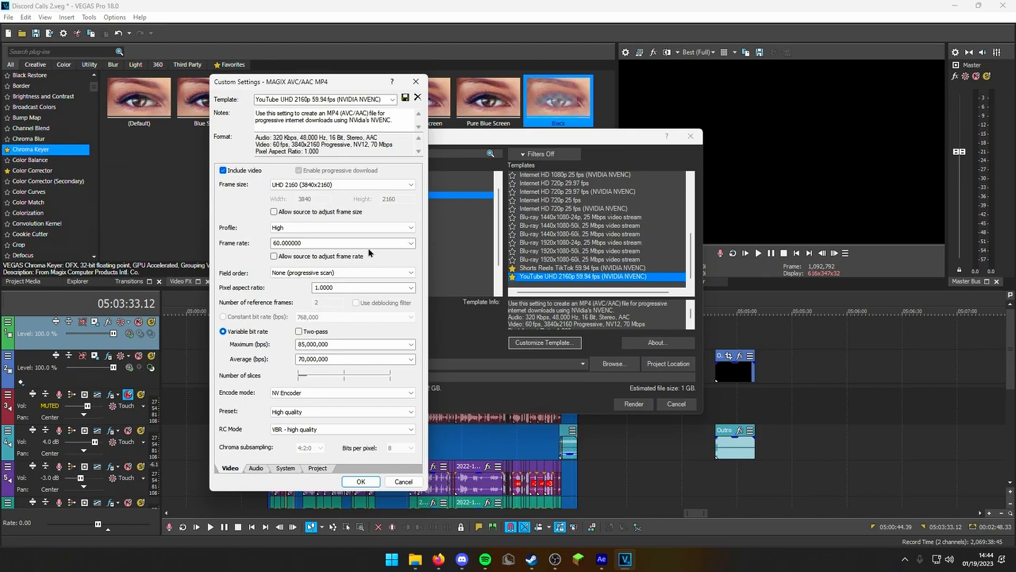
pyautogui.click(313, 273)
pyautogui.click(313, 275)
# Review the maximum bit rate choices and set the encode mode to NV Encoder.
pyautogui.click(412, 345)
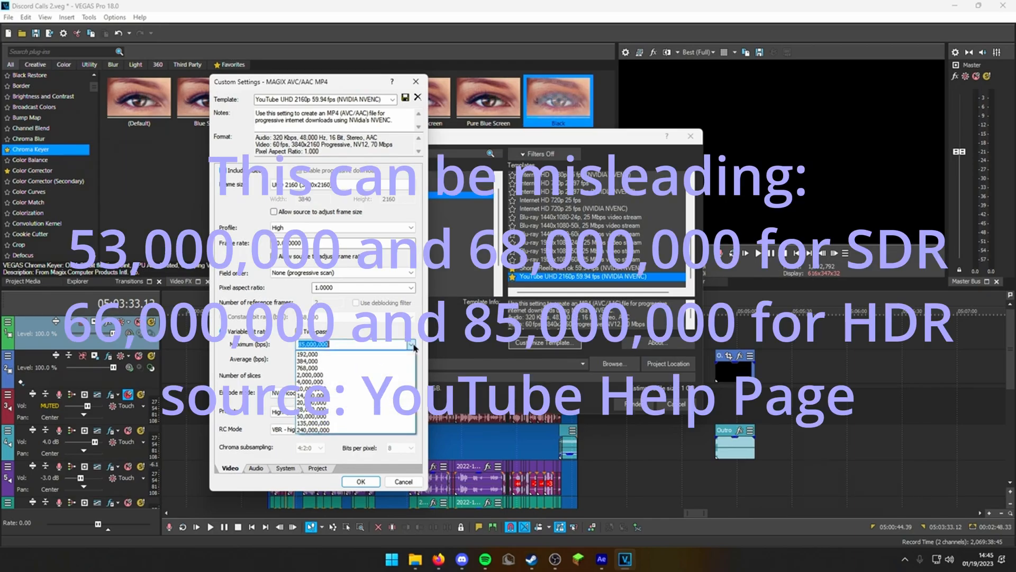
pyautogui.click(344, 373)
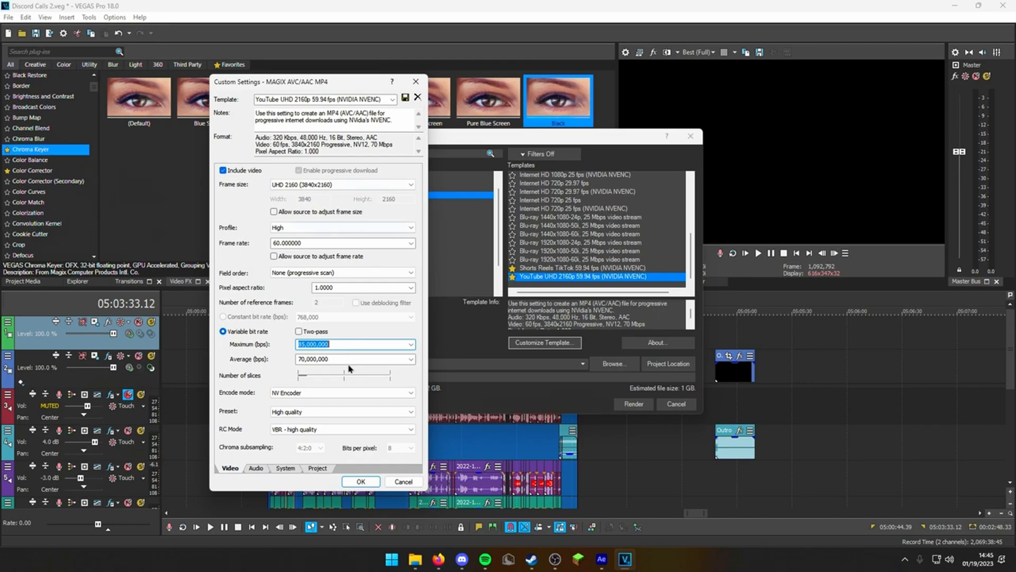
pyautogui.click(289, 393)
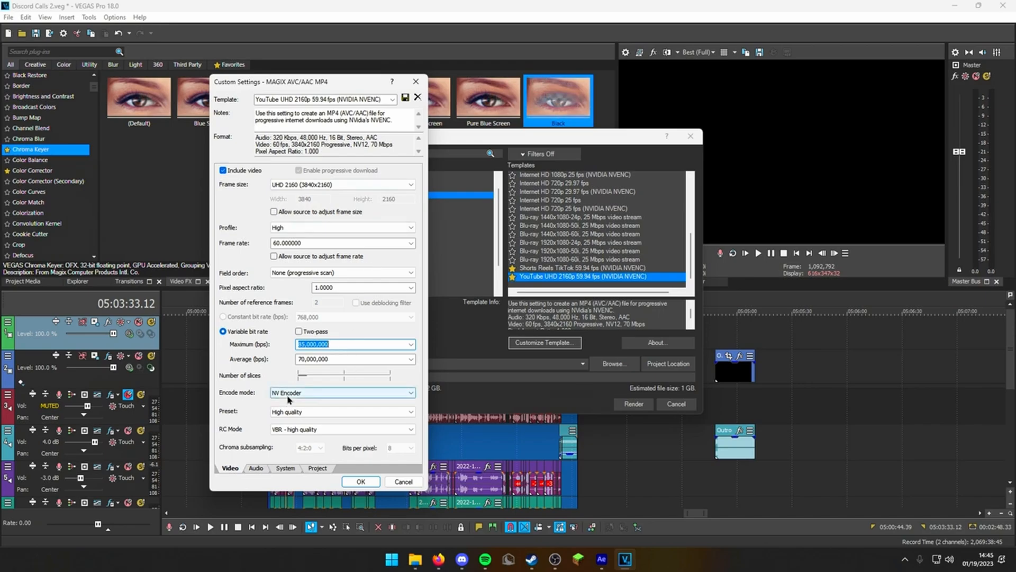
pyautogui.click(294, 409)
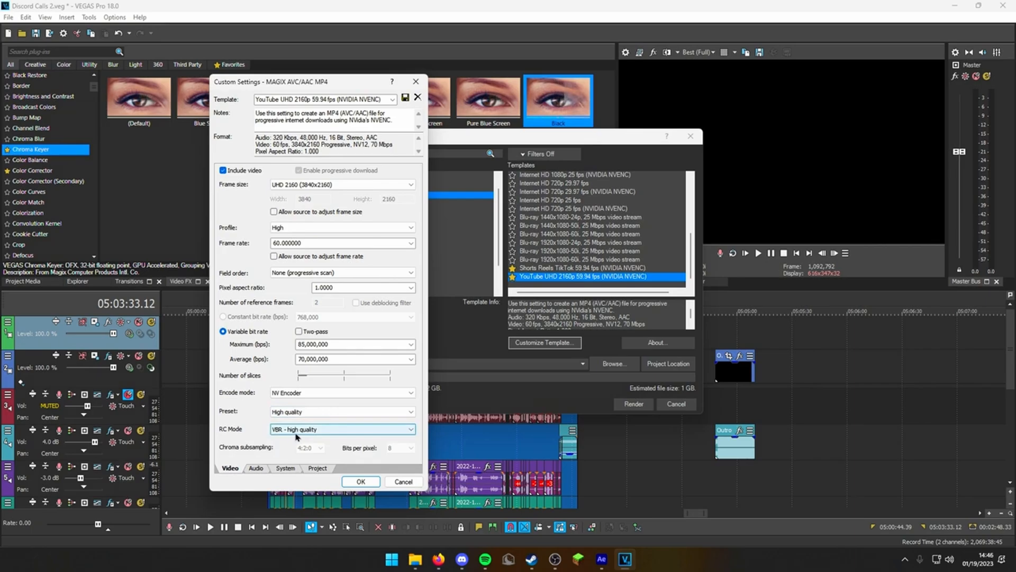
# Check the template's audio and system settings and set the video rendering quality to Best.
pyautogui.click(257, 467)
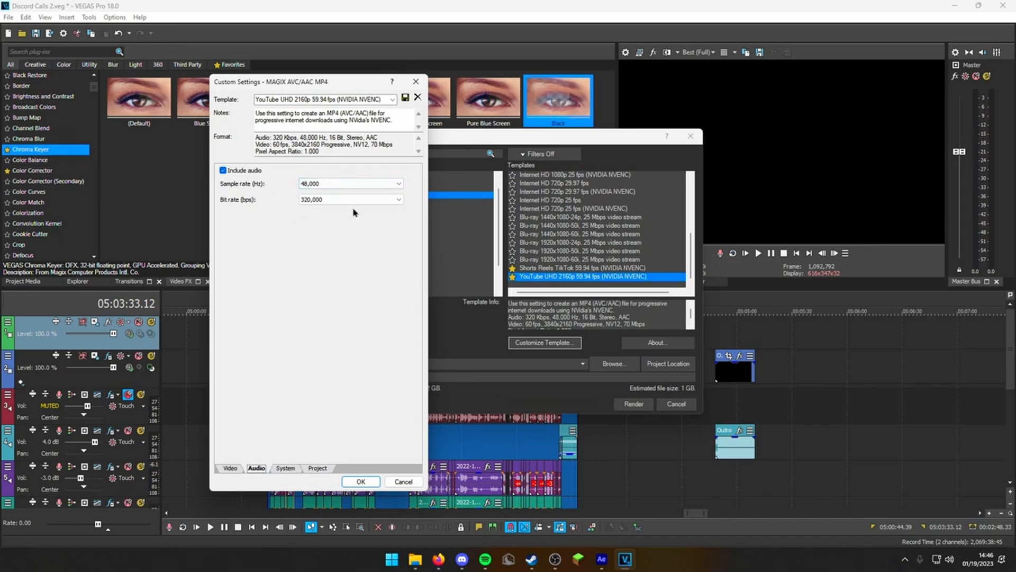
pyautogui.click(286, 467)
pyautogui.click(317, 467)
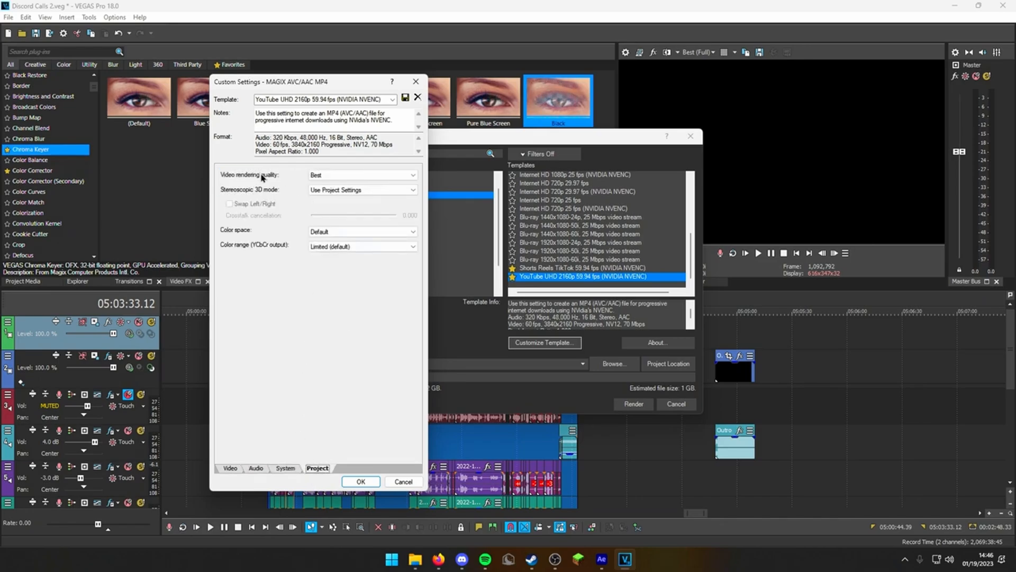
pyautogui.click(325, 175)
pyautogui.click(325, 175)
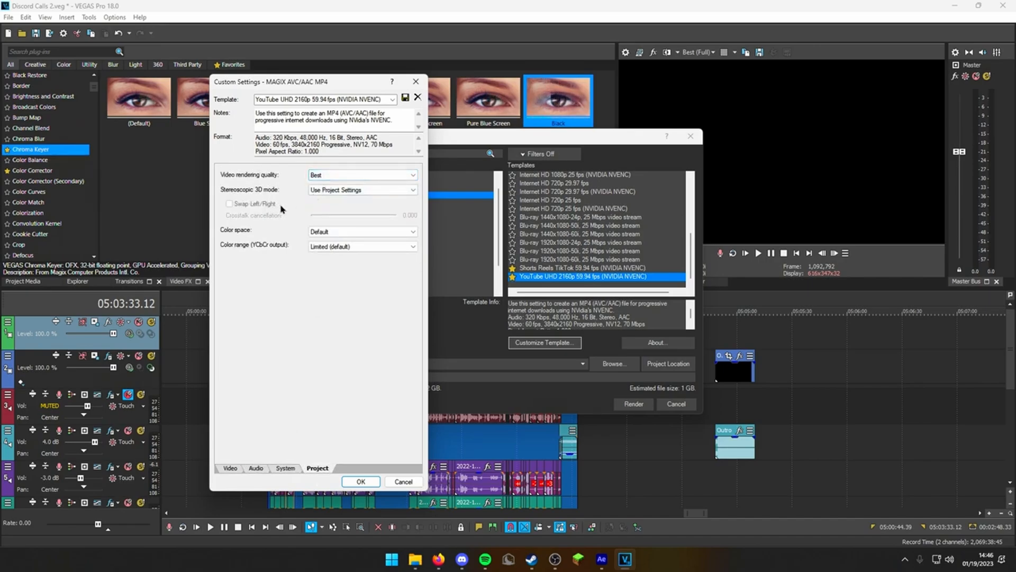
# Set stereoscopic 3D mode to Use Project Settings, color space to Default and color range to Limited (default), and accept the custom settings.
pyautogui.click(367, 190)
pyautogui.click(368, 198)
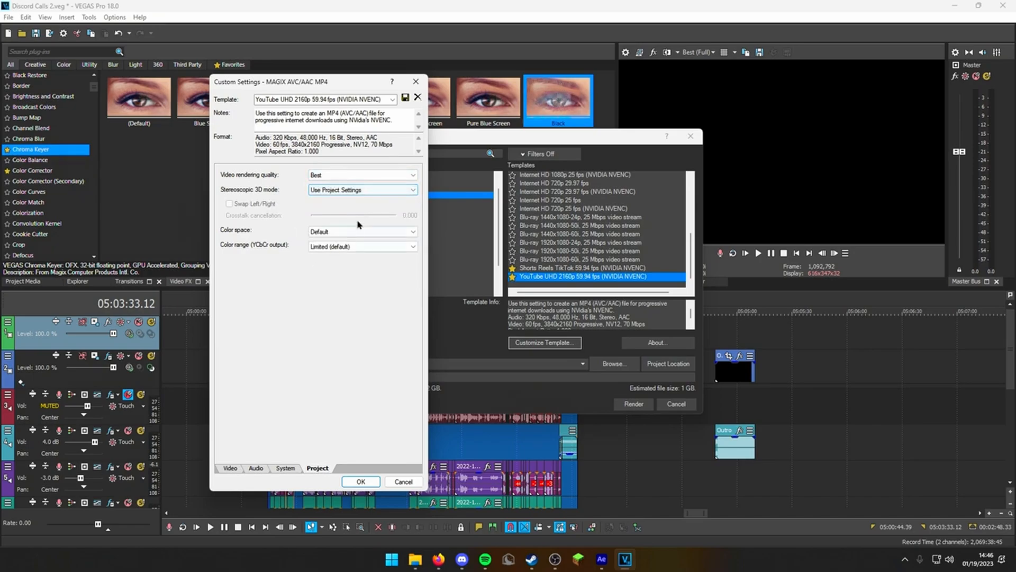
pyautogui.click(368, 233)
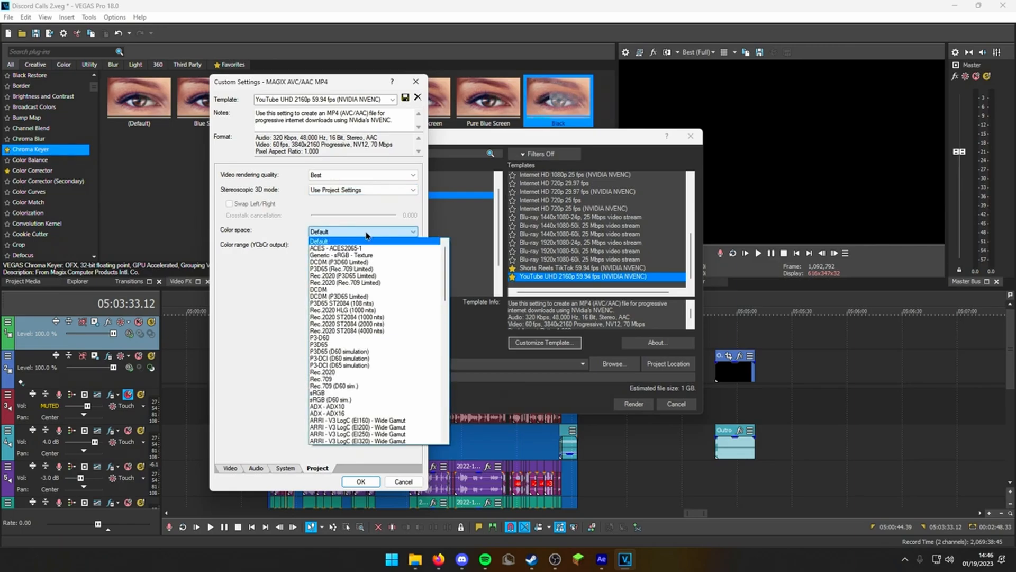
pyautogui.click(367, 233)
pyautogui.click(348, 247)
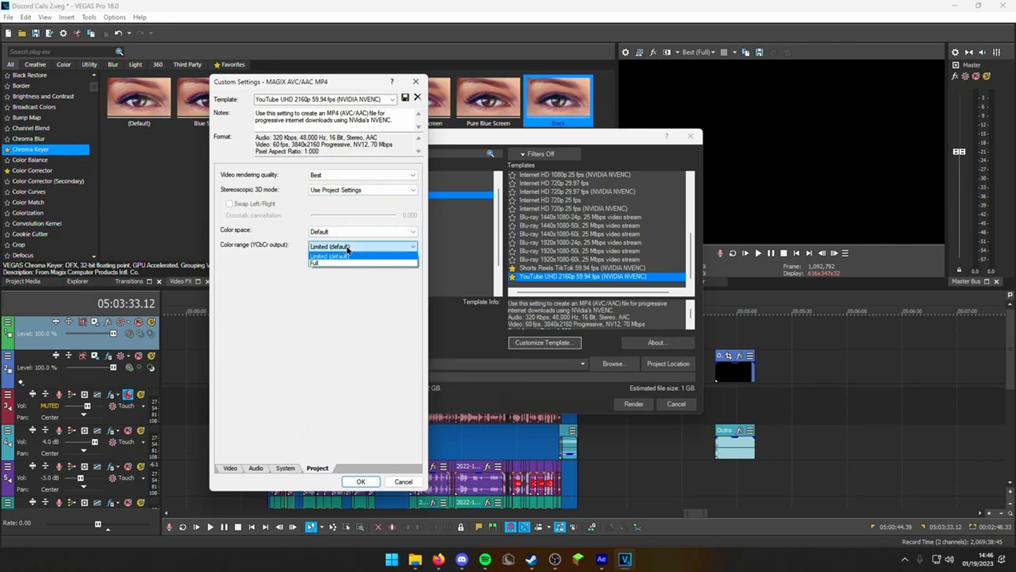
pyautogui.click(348, 256)
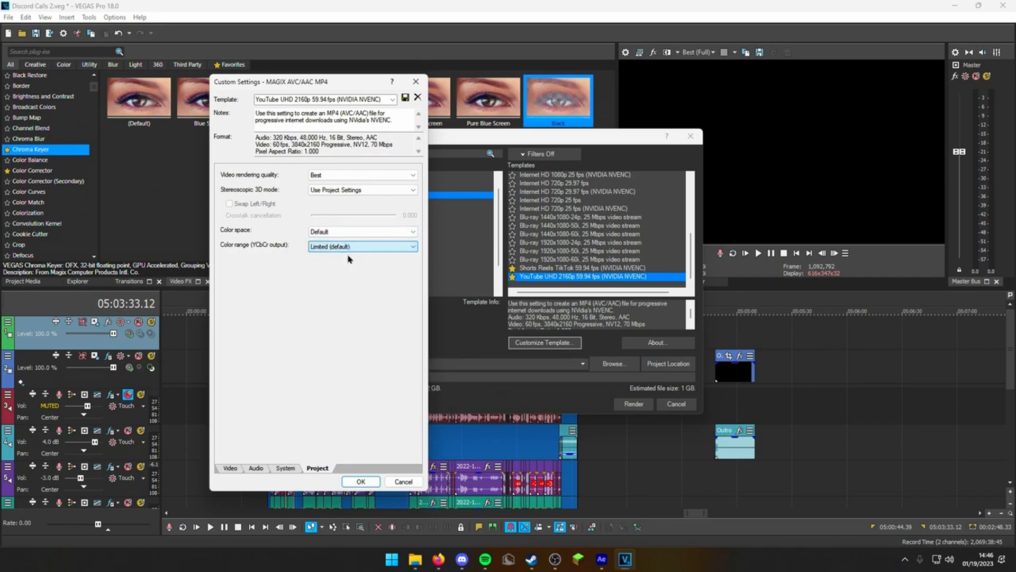
pyautogui.click(229, 468)
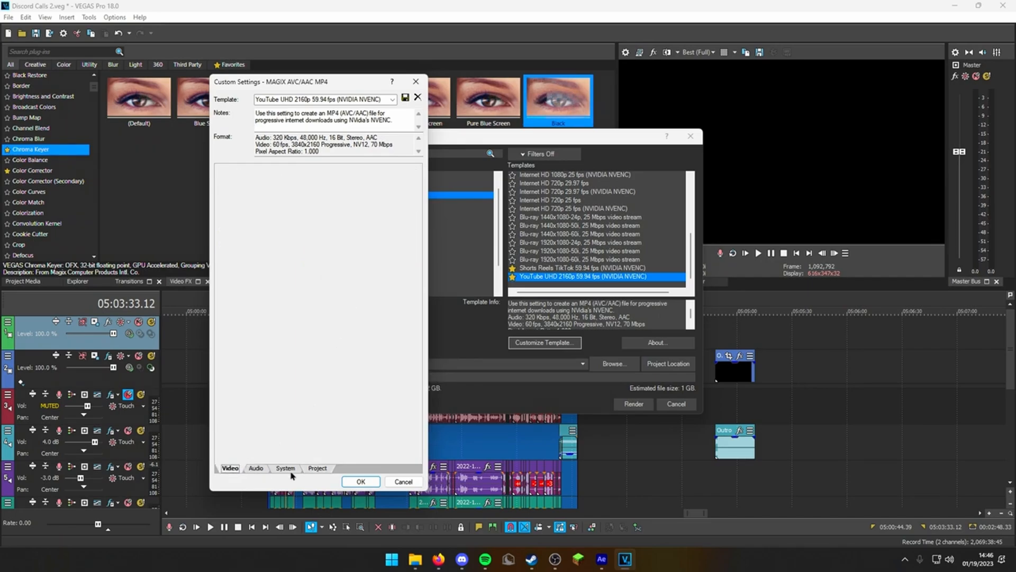
pyautogui.click(347, 482)
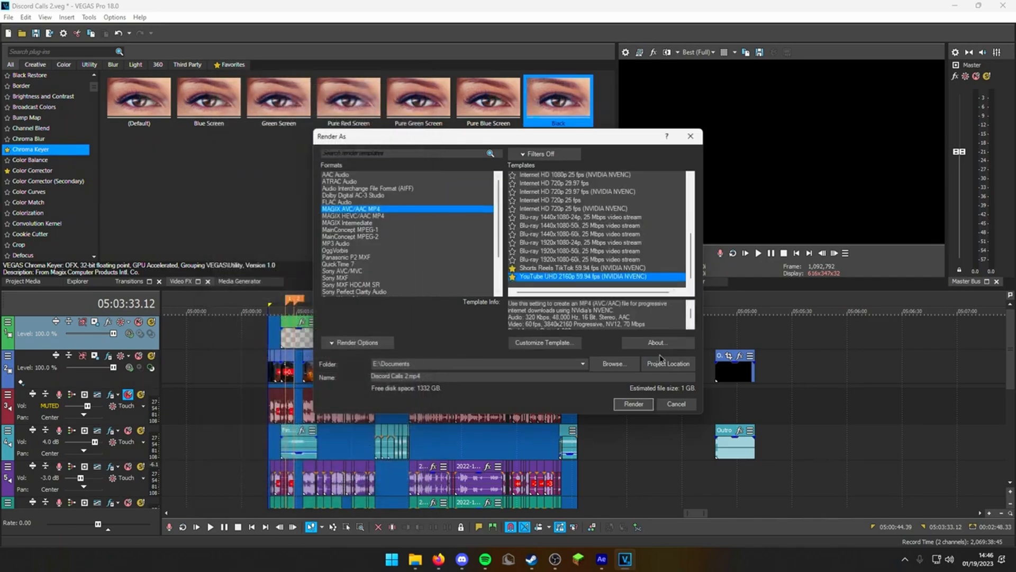
pyautogui.click(544, 343)
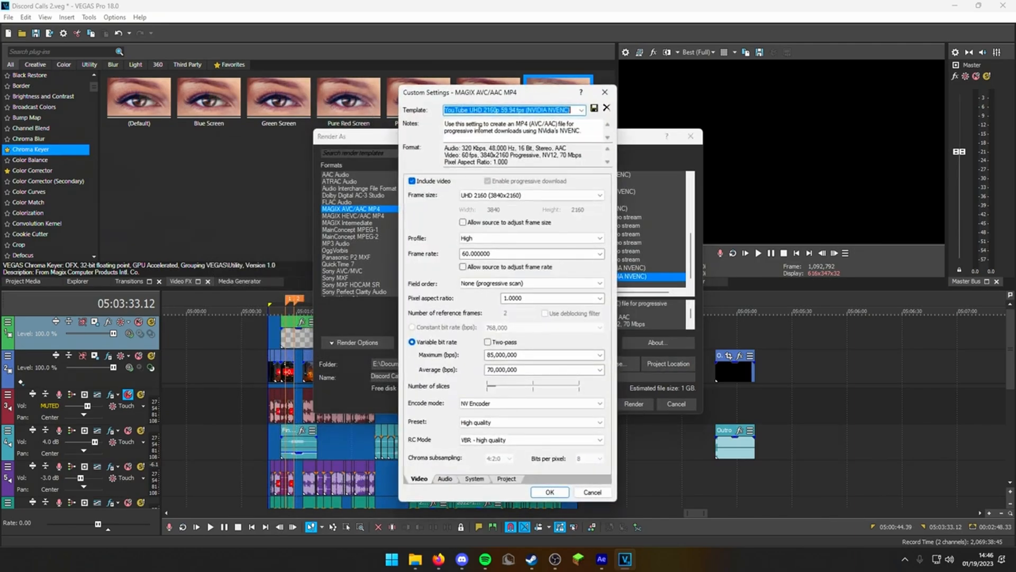
pyautogui.write('U')
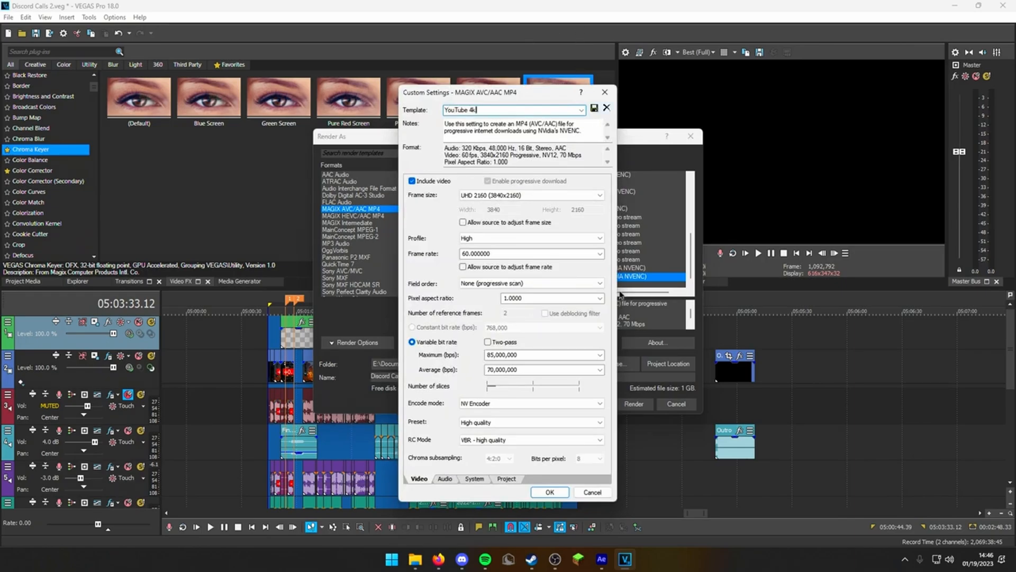
pyautogui.click(592, 492)
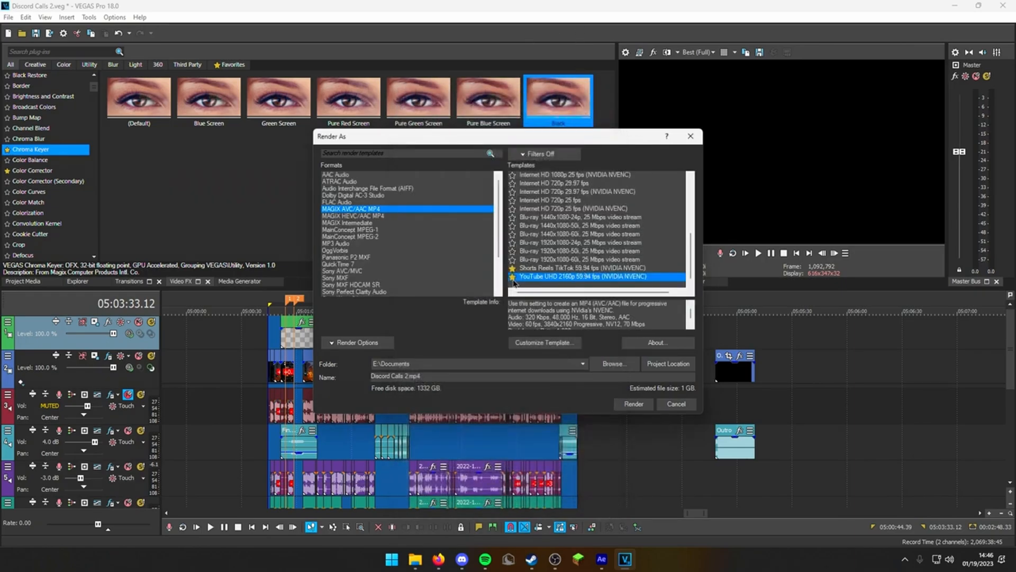